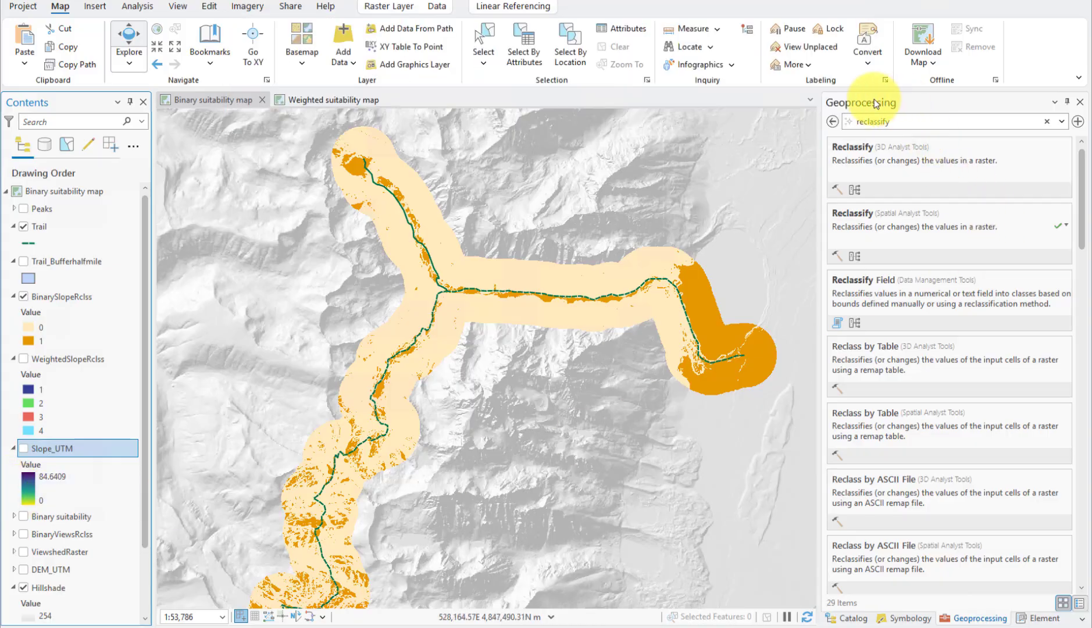
Open the Spatial Analyst Reclassify tool with Slope_UTM as input raster and VALUE as reclass field.
left_click(915, 236)
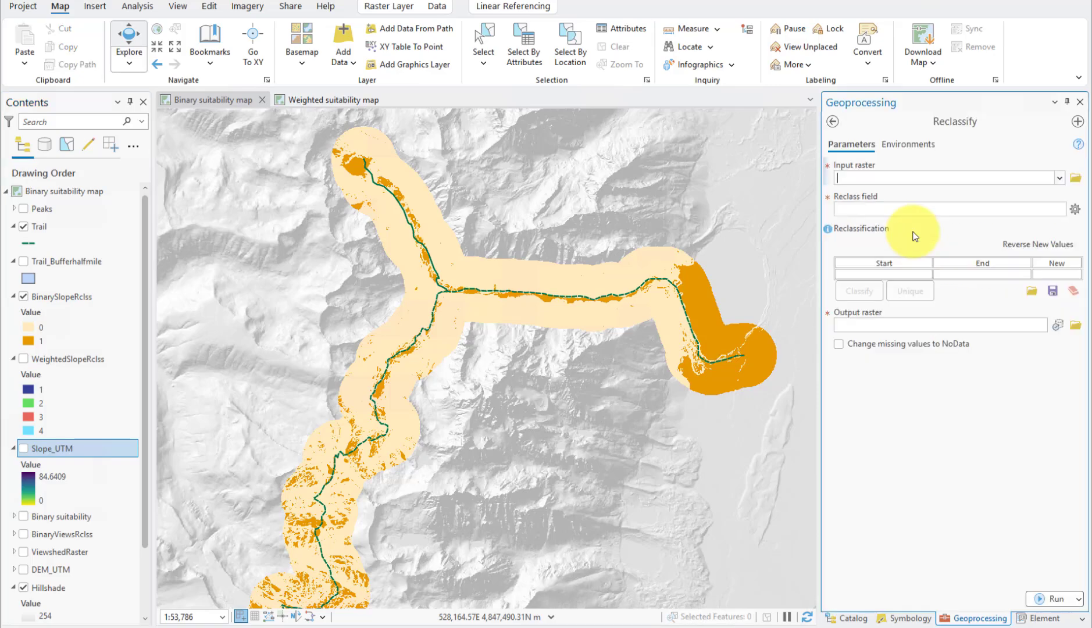
left_click(1060, 177)
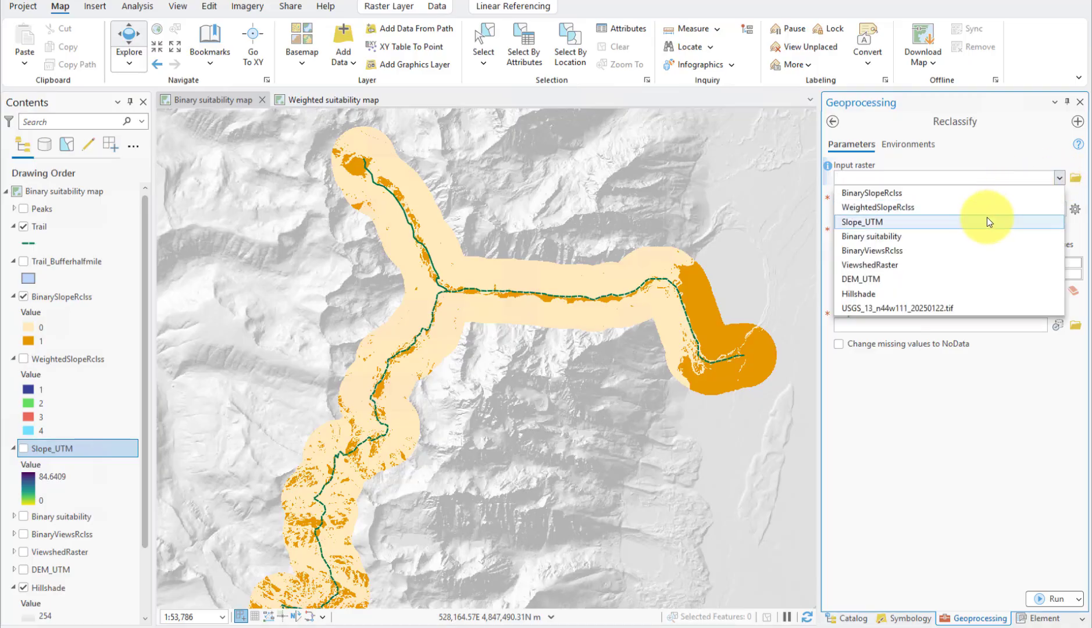
left_click(986, 221)
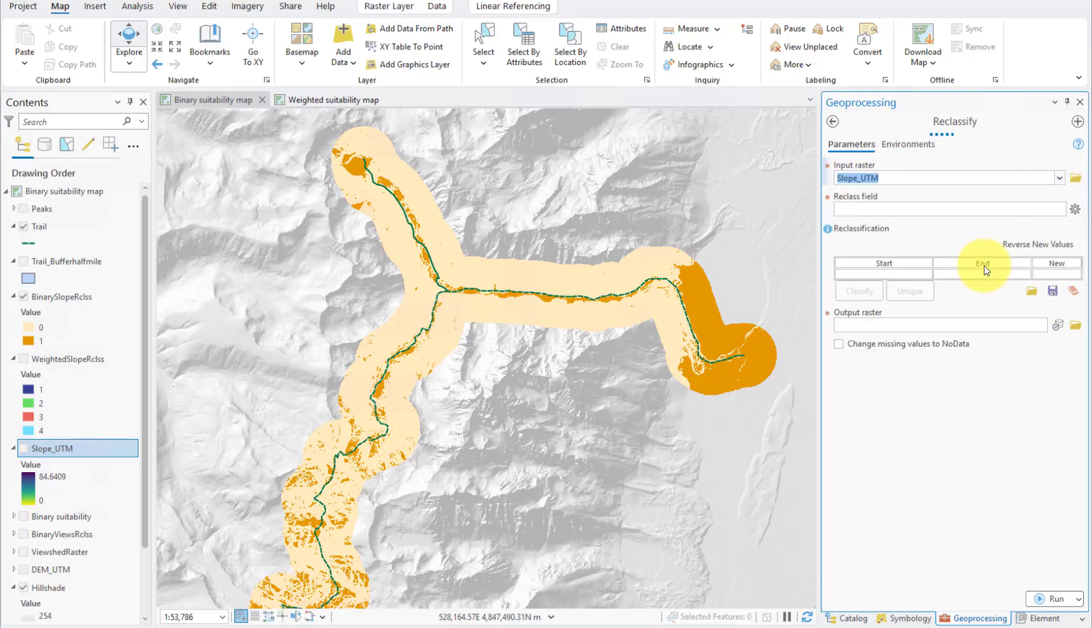
left_click(859, 211)
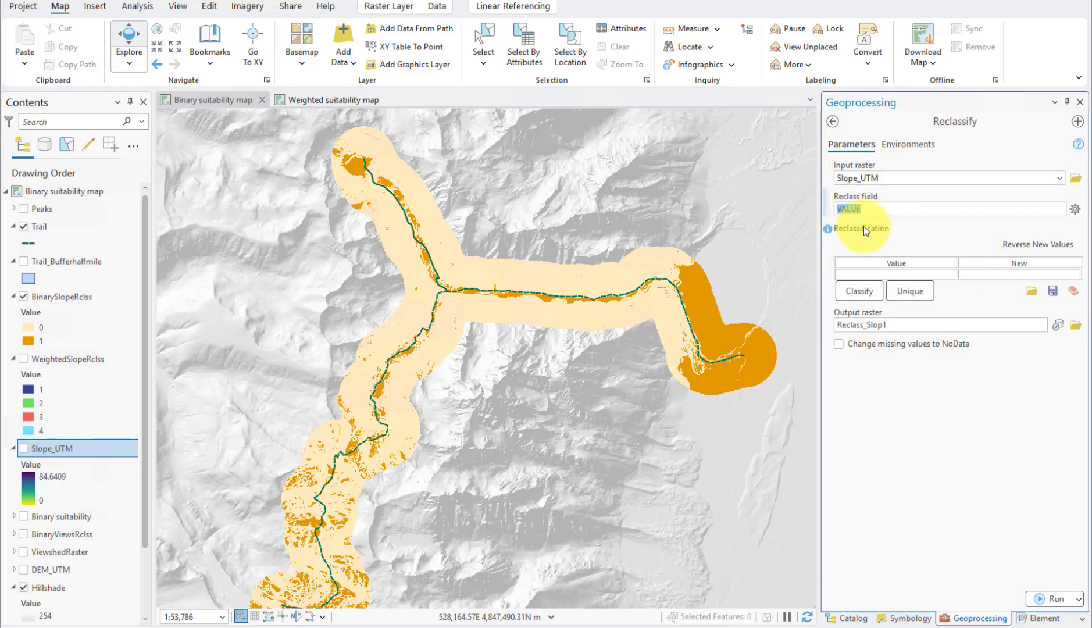
left_click(889, 207)
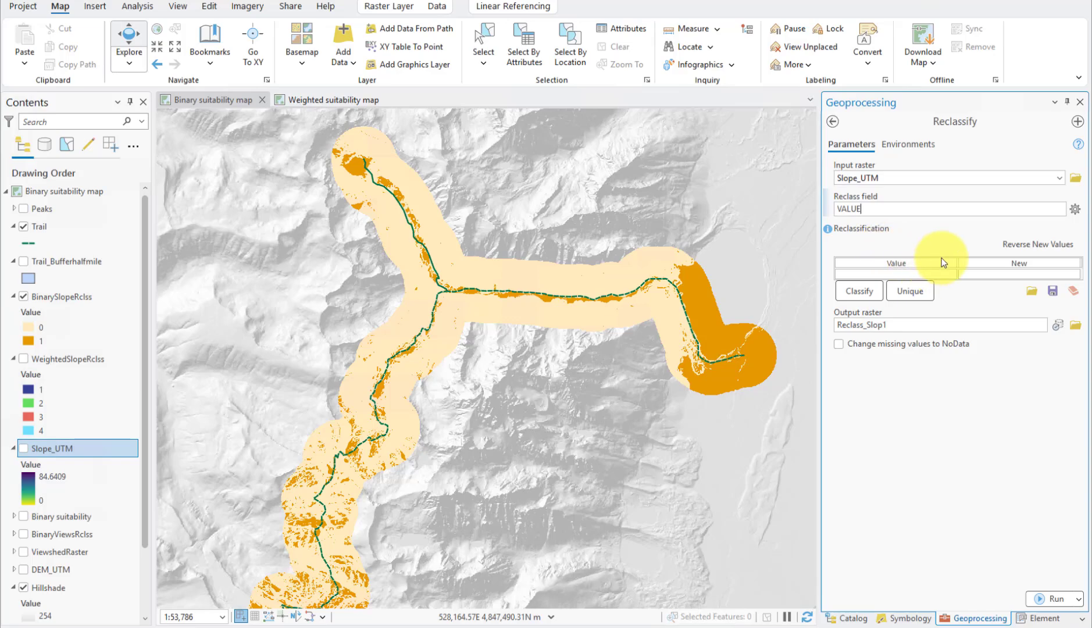
Start classifying the slope values and set the number of classes to 2, keeping the Natural Breaks (Jenks) method.
left_click(857, 291)
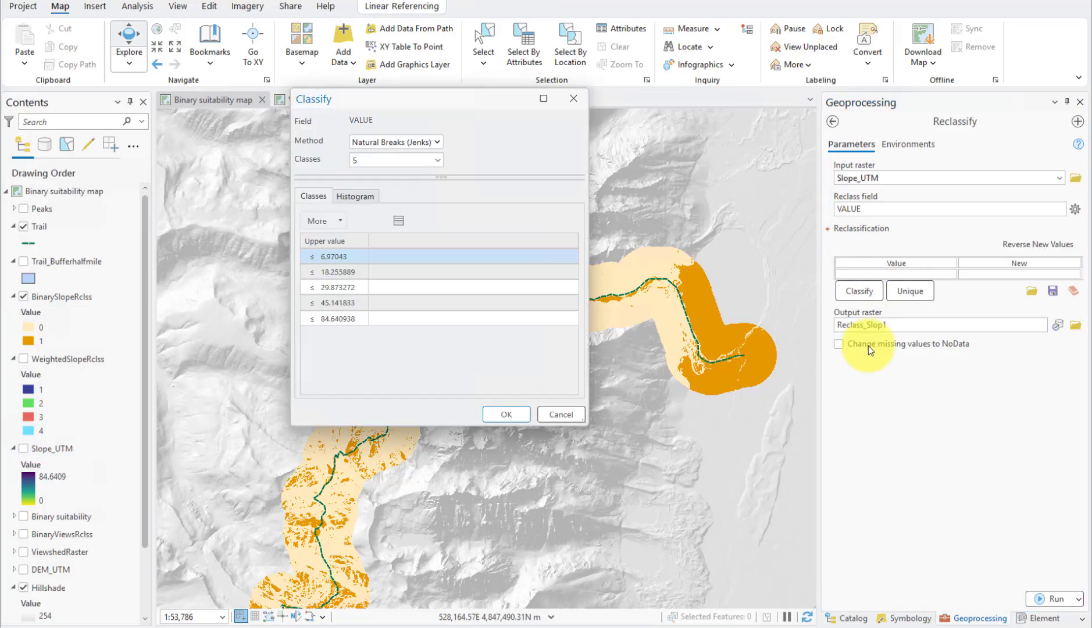
left_click_drag(482, 102, 688, 147)
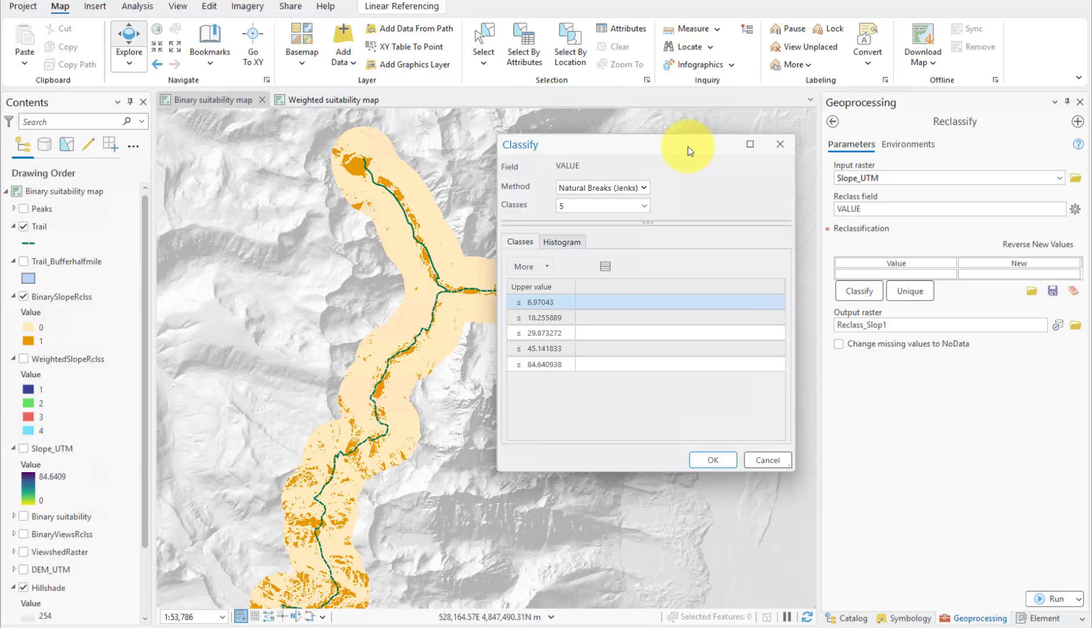
left_click(651, 190)
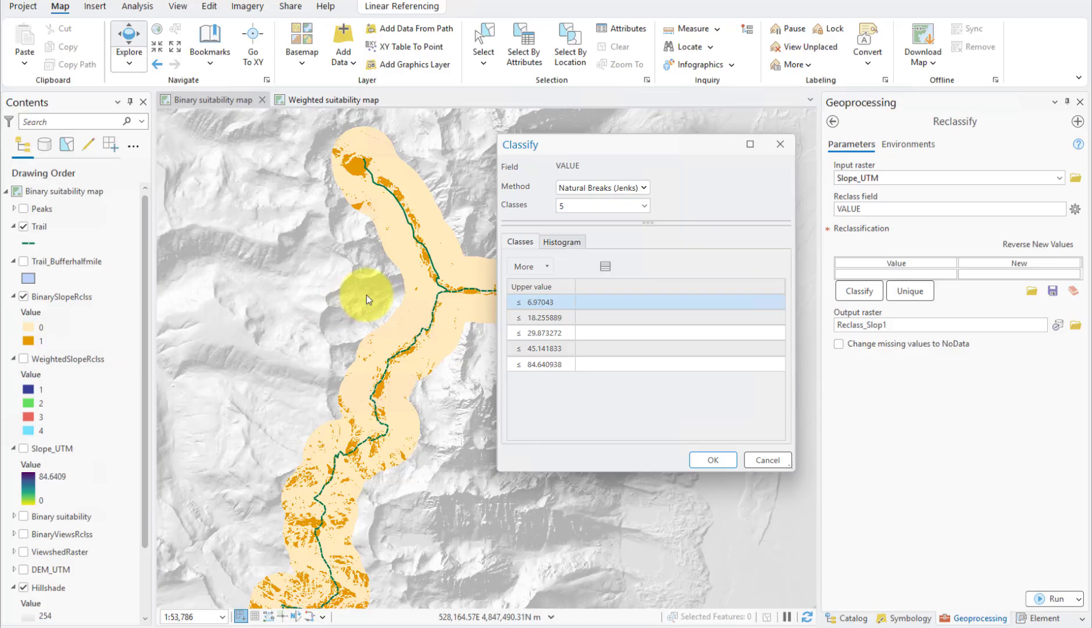
left_click(645, 206)
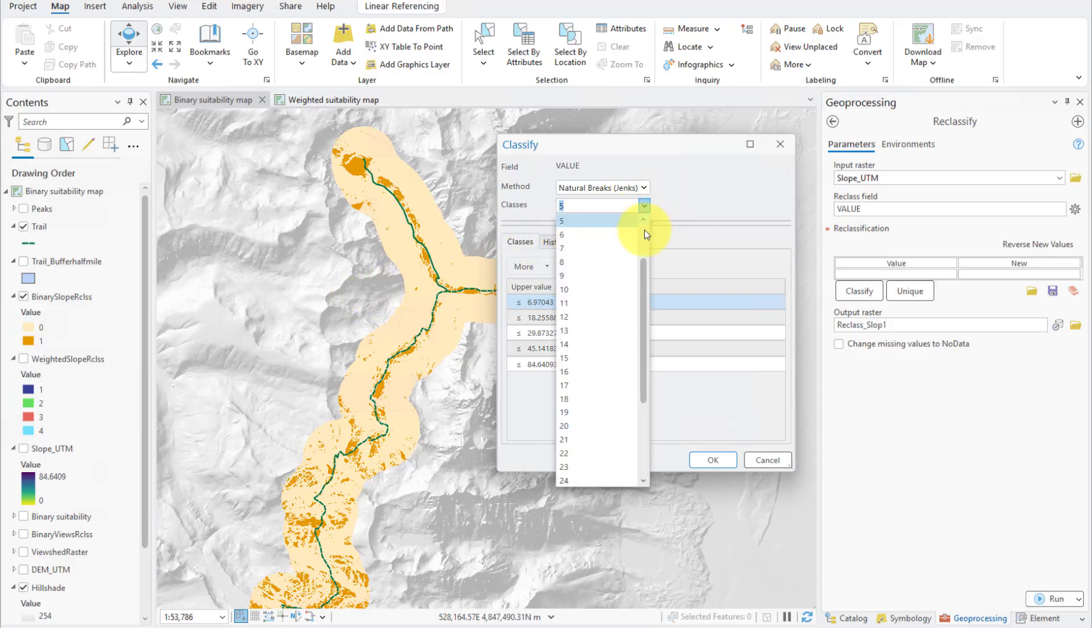
left_click(625, 234)
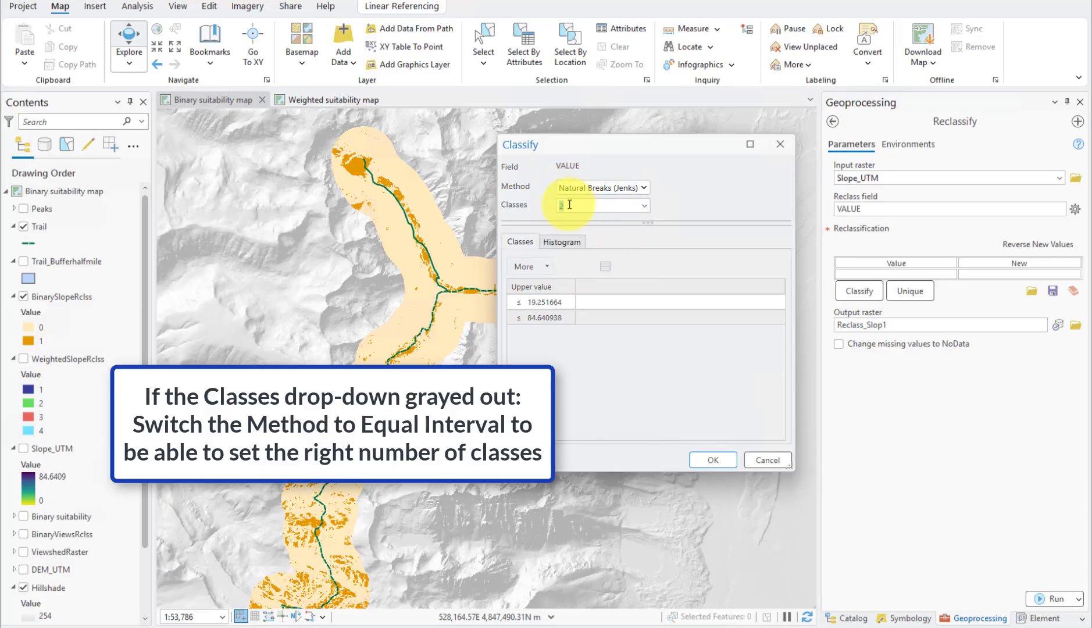
left_click(644, 187)
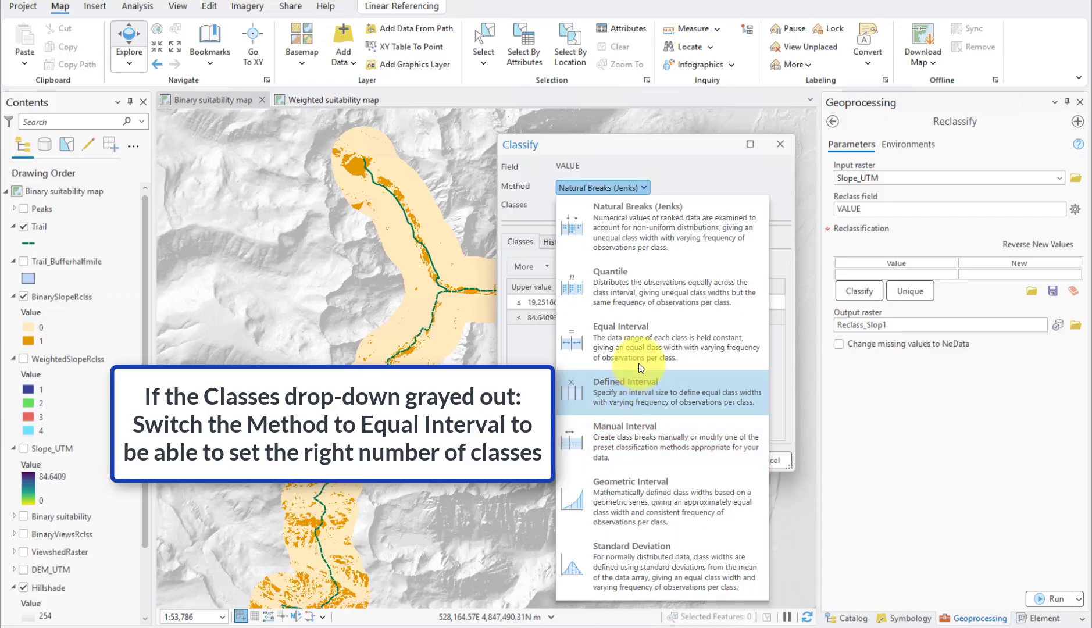
left_click(677, 163)
left_click_drag(567, 207, 553, 209)
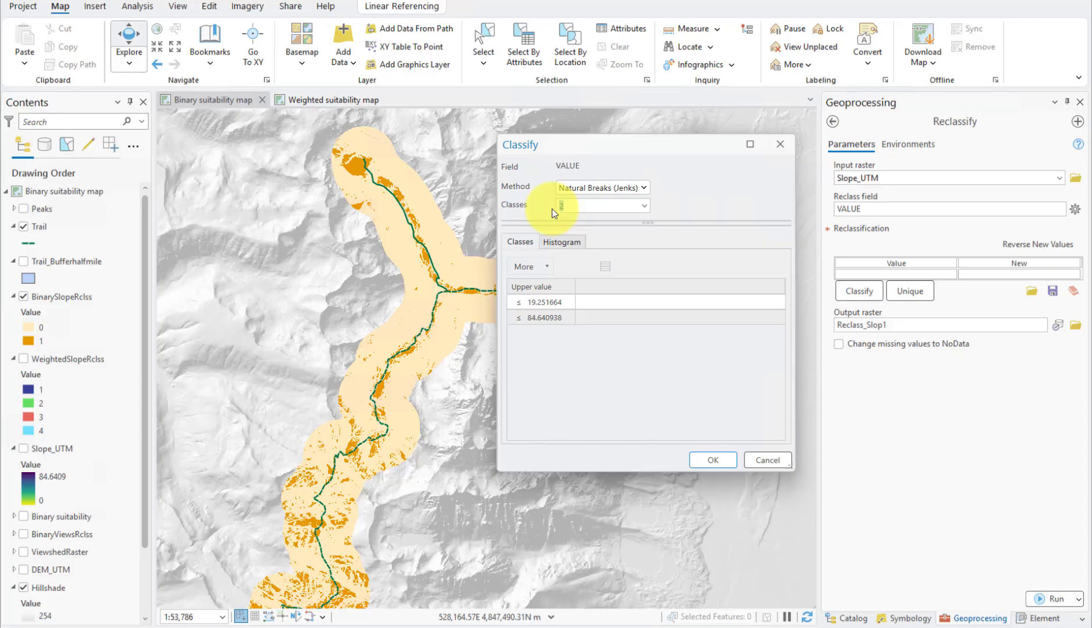
Set the first class's upper value to 5 and accept the classification.
double_click(544, 302)
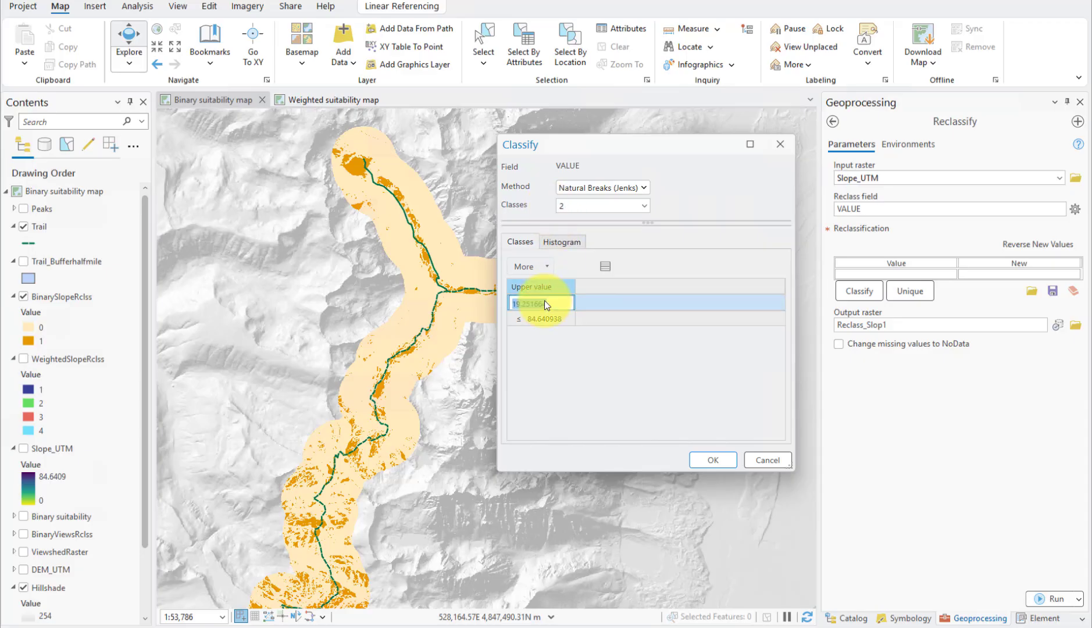
type("5")
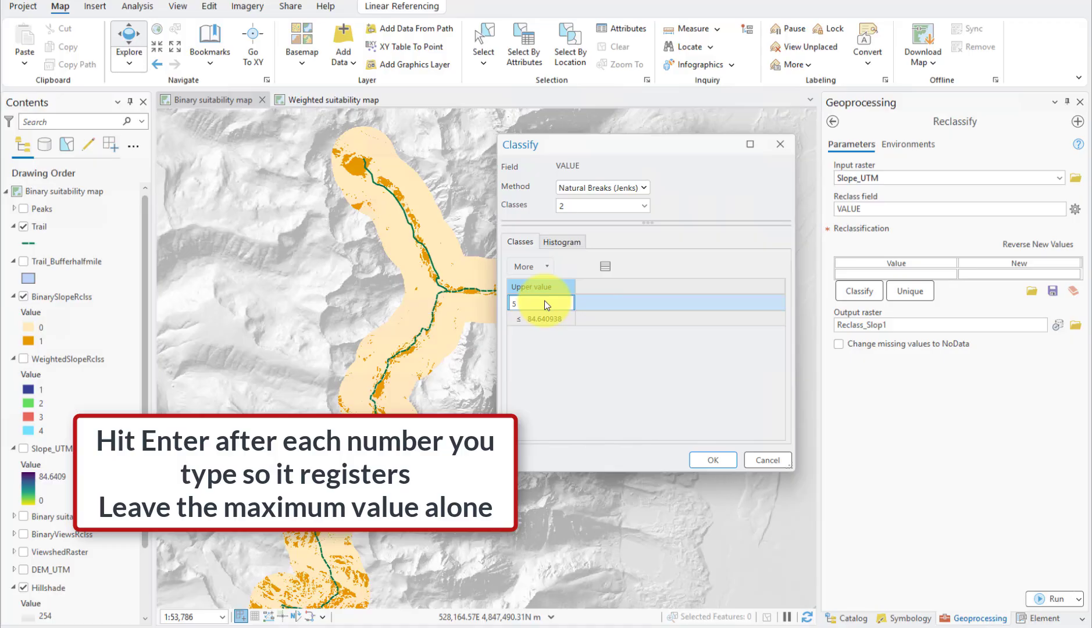
key("Return")
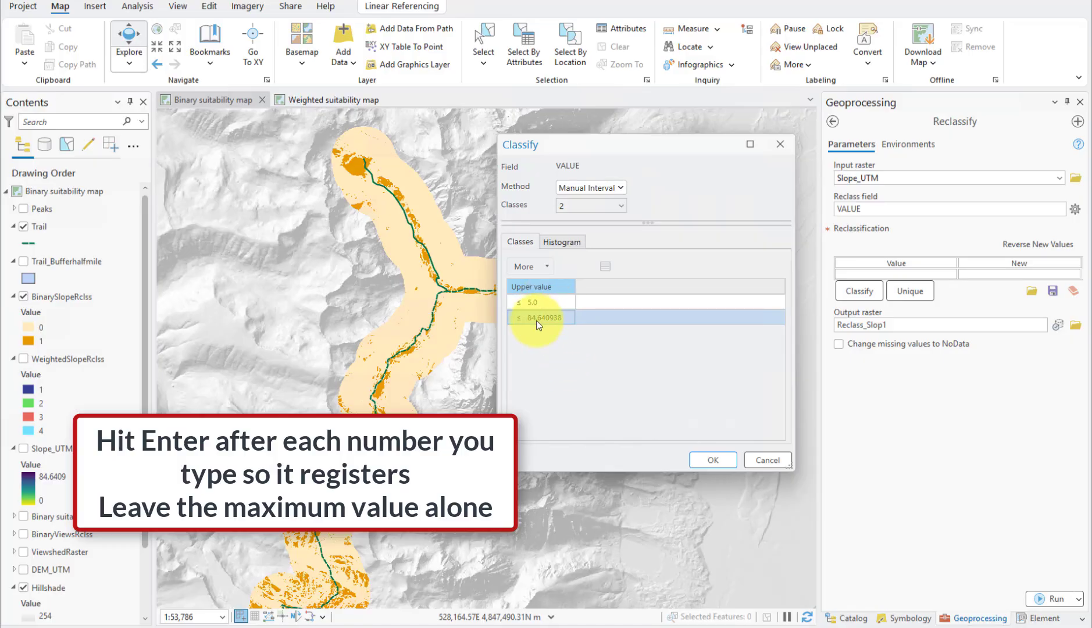
left_click(696, 461)
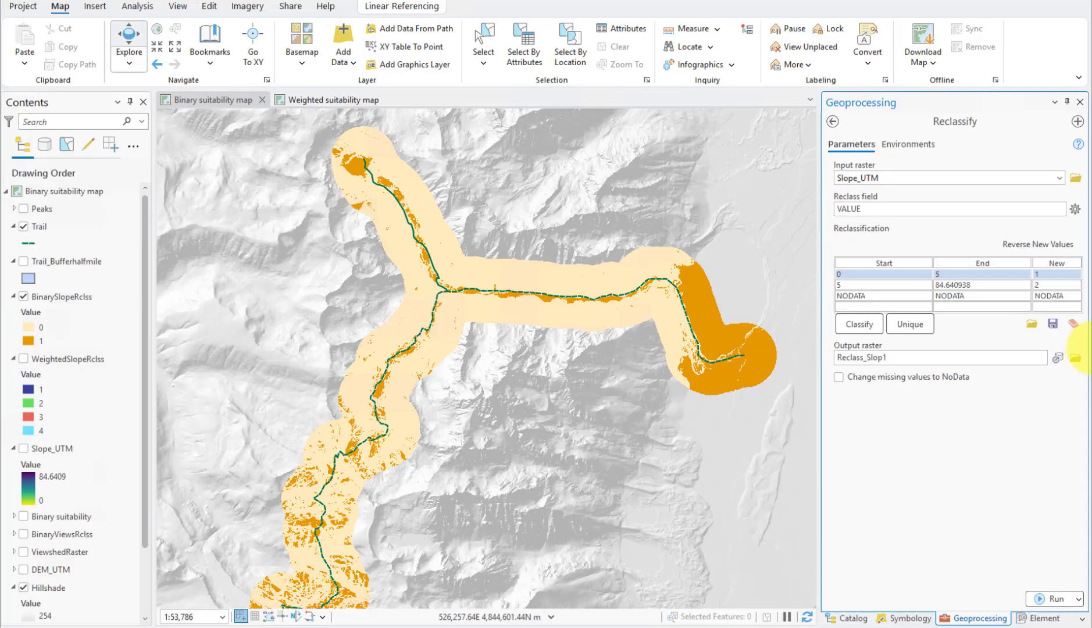
Assign new value 1 to the first slope class and 0 to the second in the reclassification table.
double_click(1065, 273)
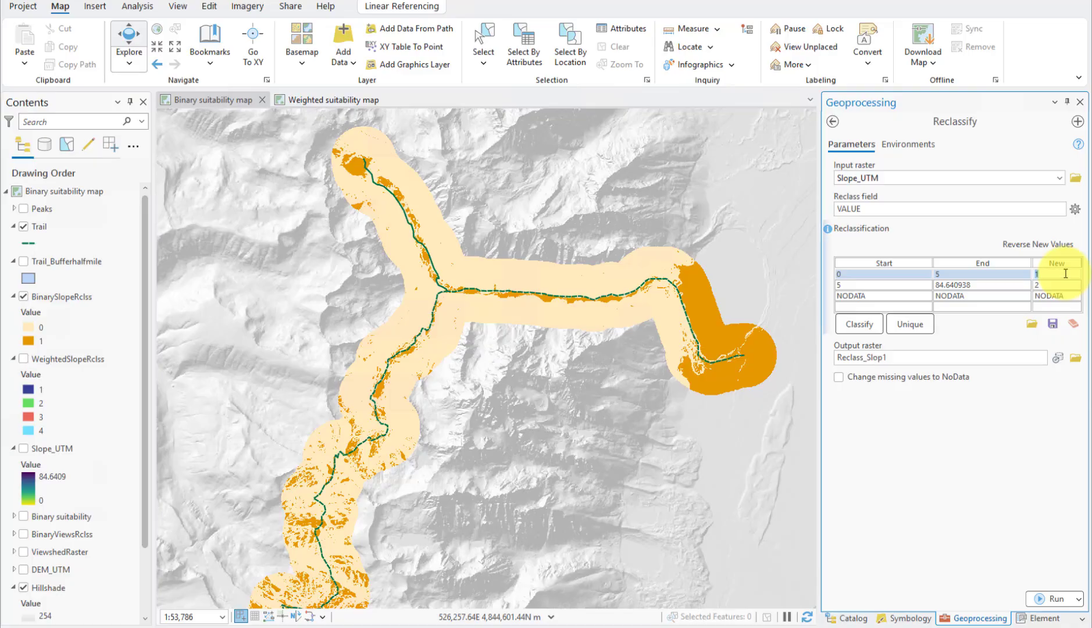
type("1")
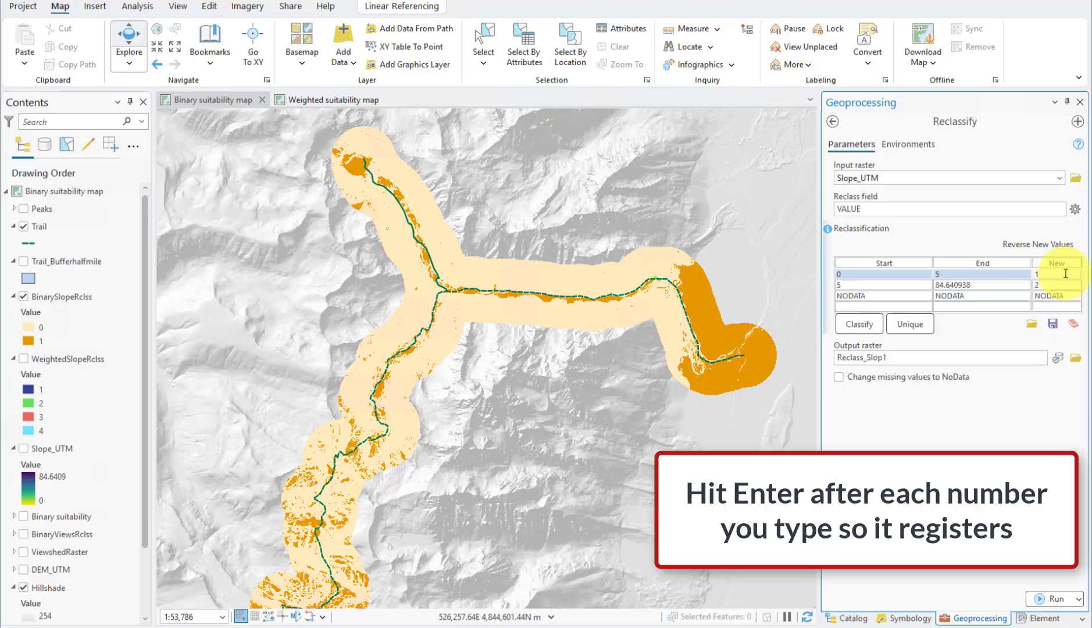
key("Return")
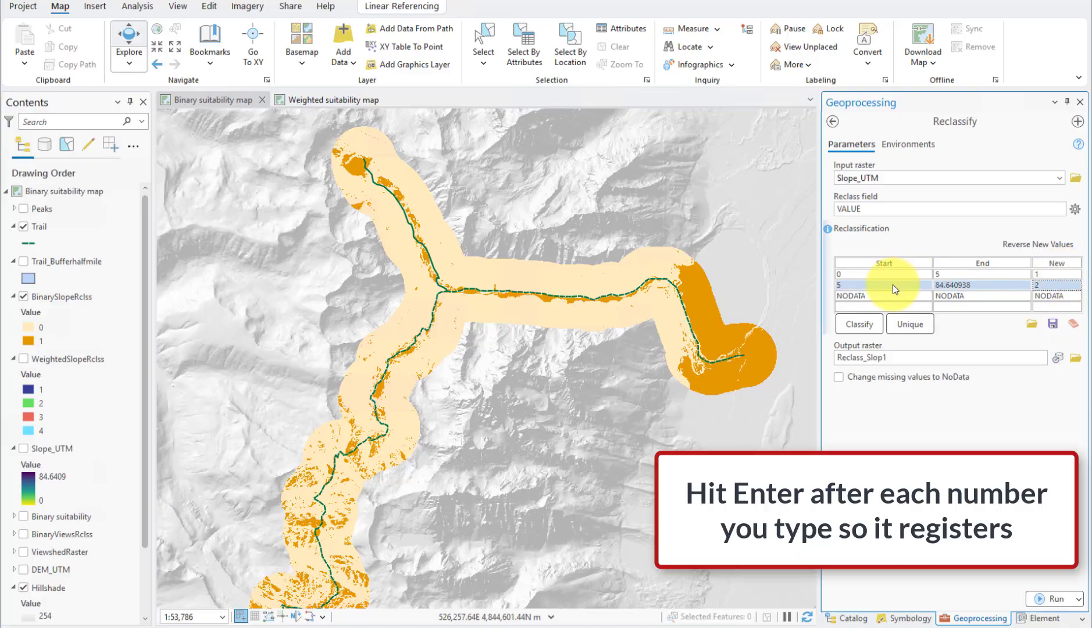
left_click(1040, 285)
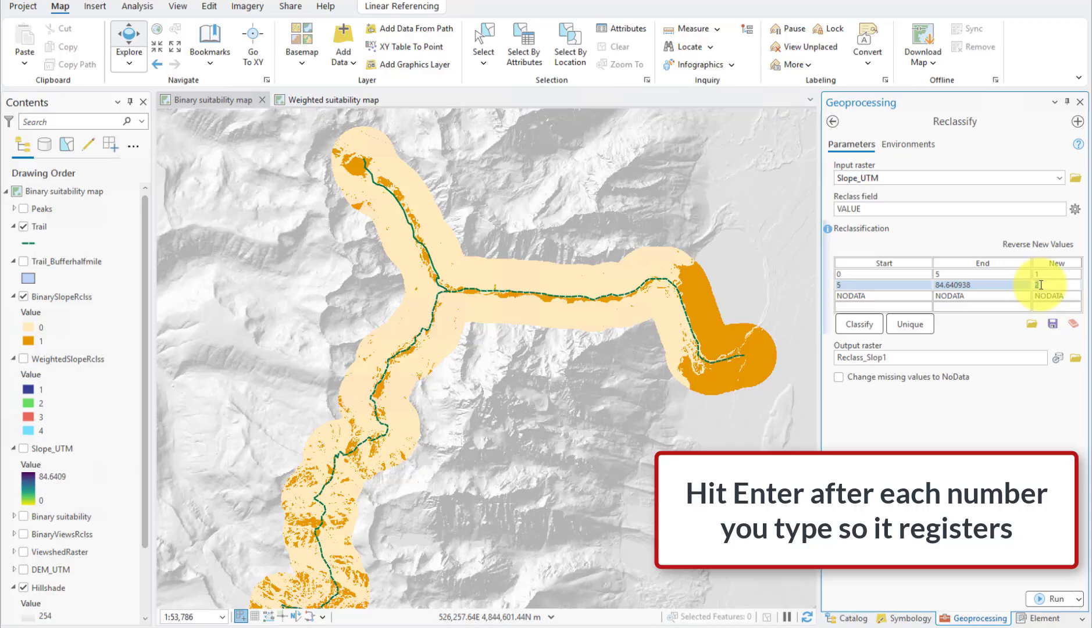
type("0")
key("Return")
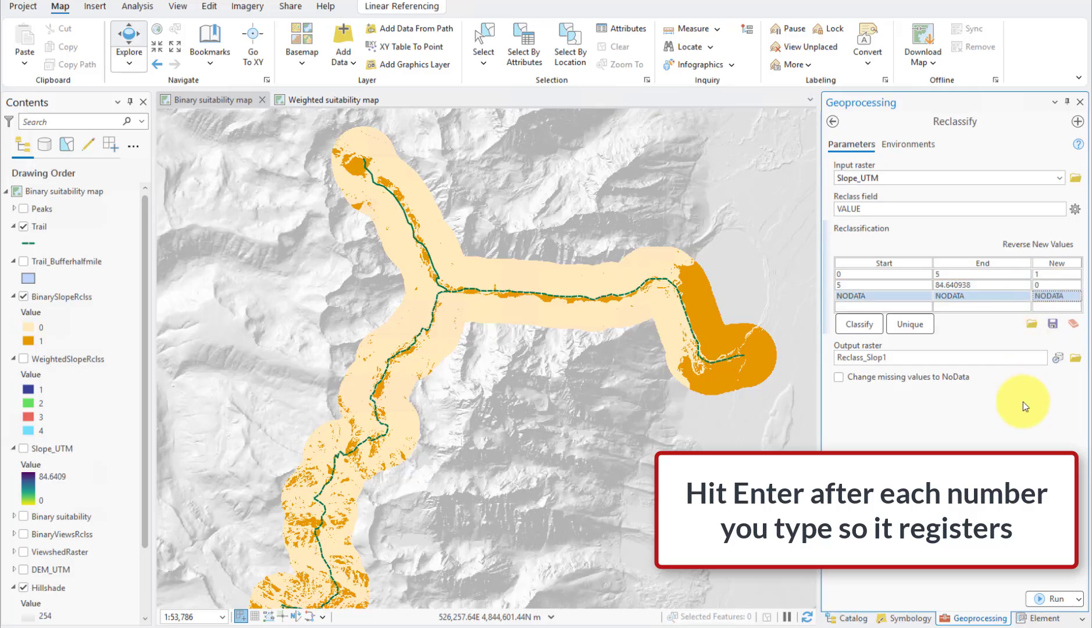
Change the break between the two slope classes to 8, as the first row's end and the second row's start.
left_click(951, 274)
type("8")
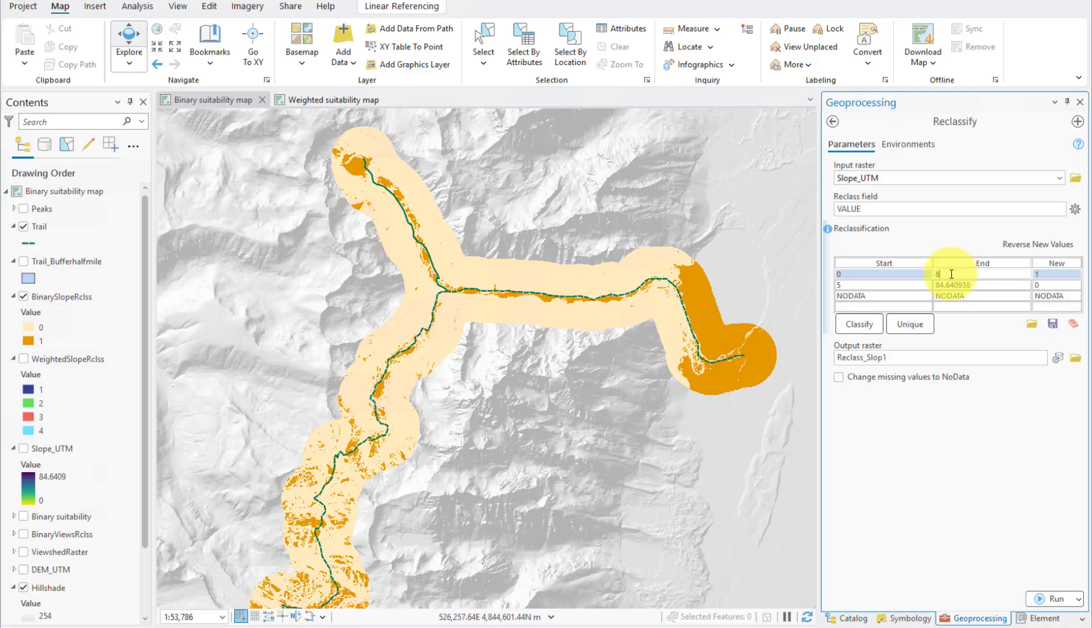
key("Return")
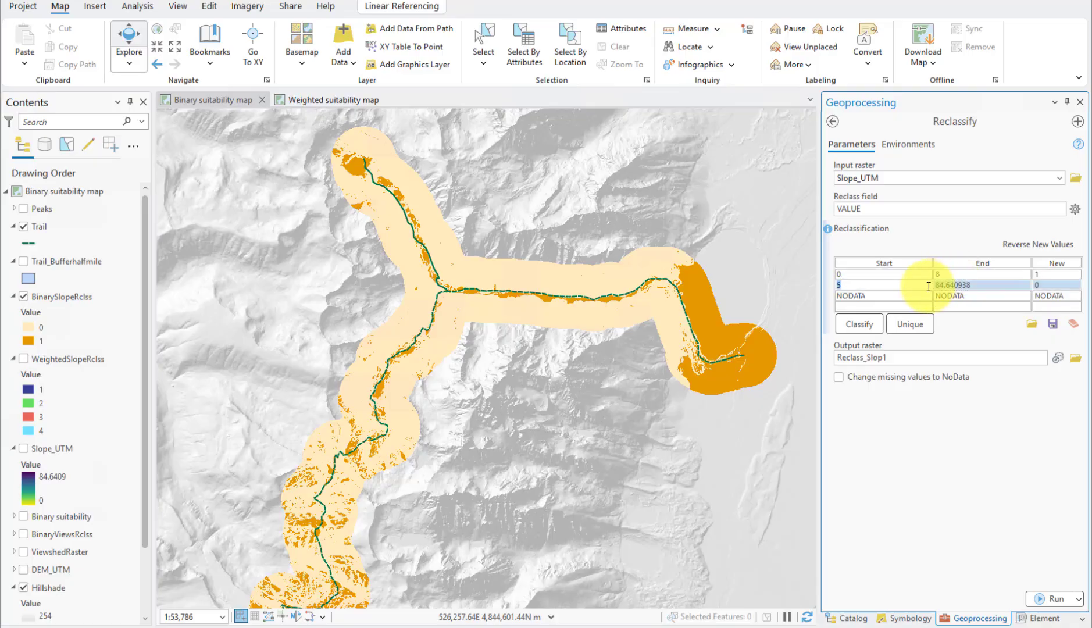
type("8")
key("Return")
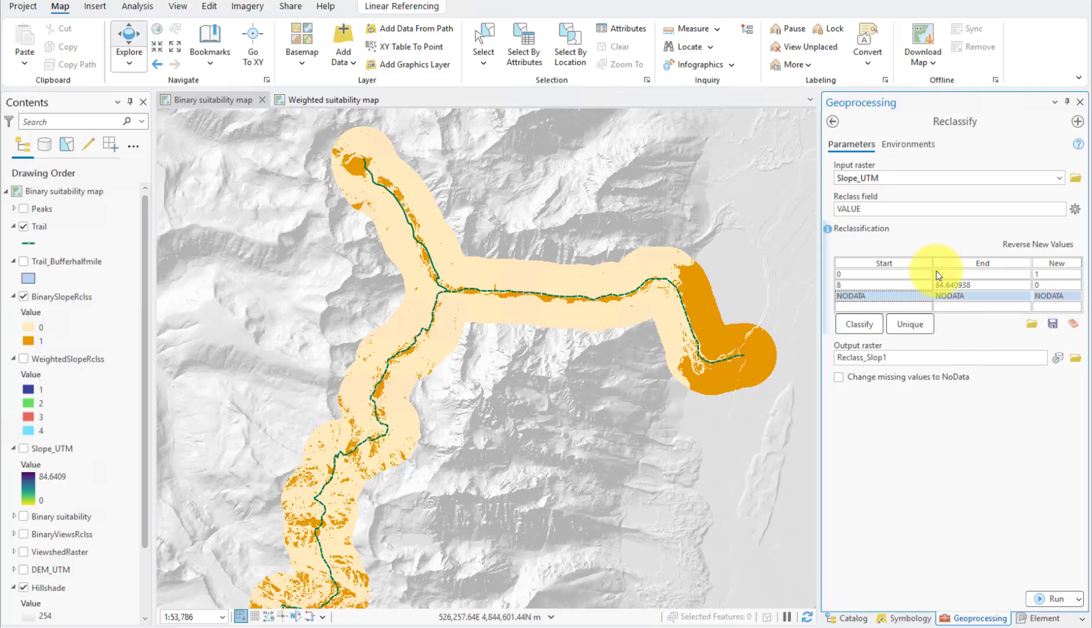
Add a reclassification row with start 8, end 10 and new value 2.
left_click(915, 306)
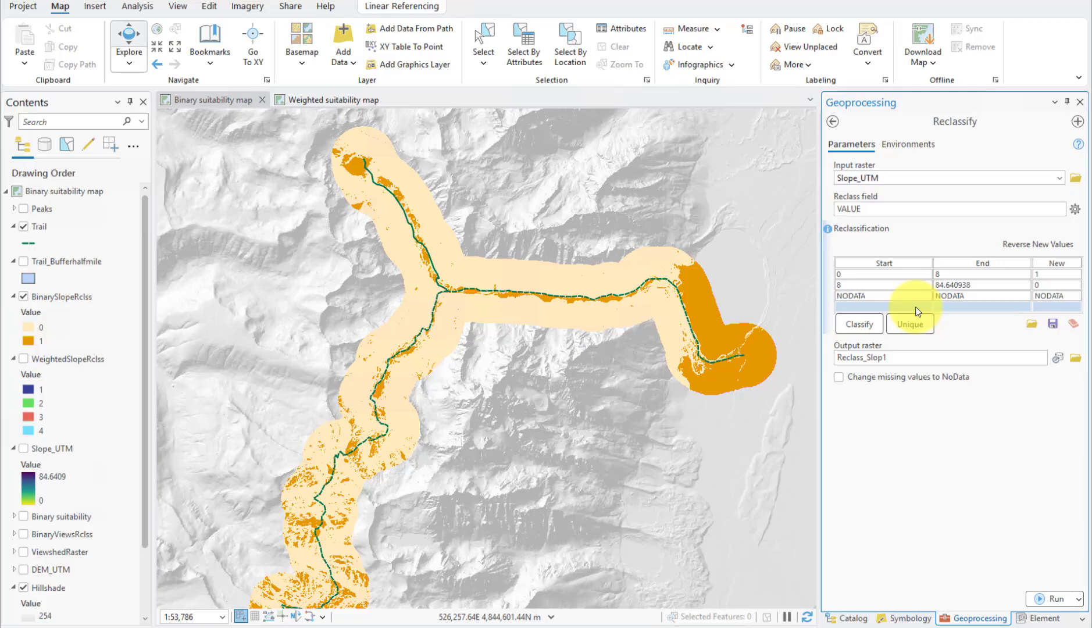
left_click(915, 306)
type("8")
left_click(952, 308)
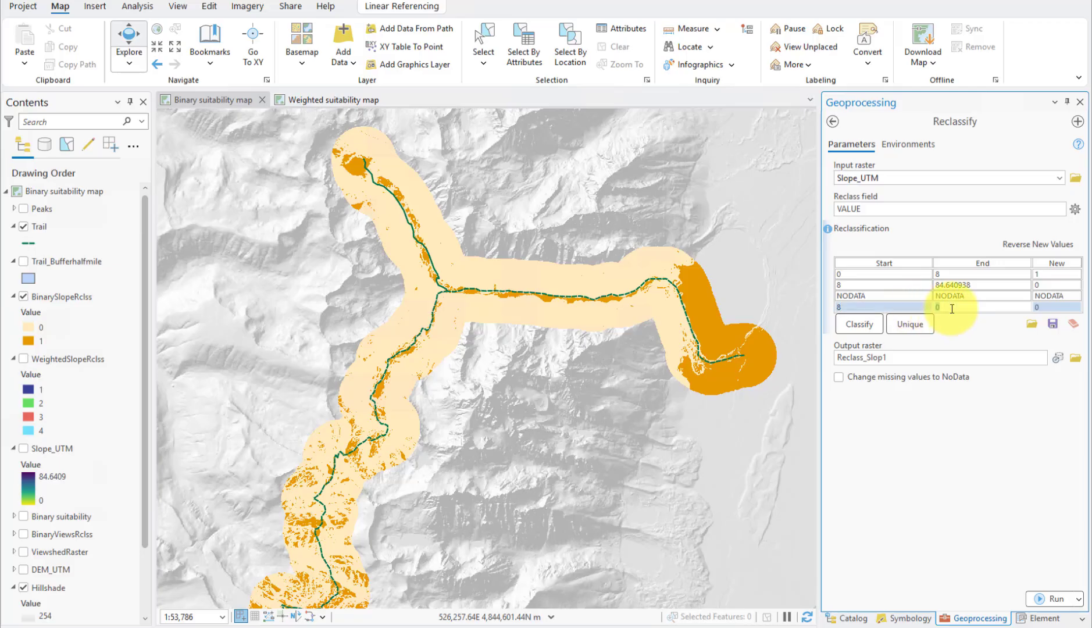
type("10")
left_click(1045, 305)
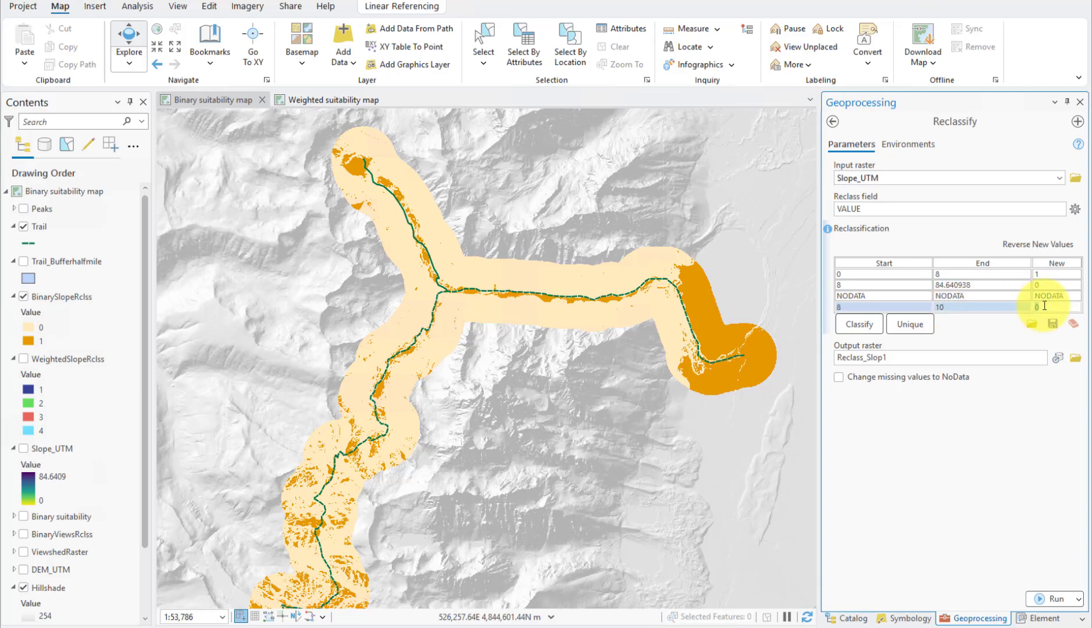
type("2")
key("Return")
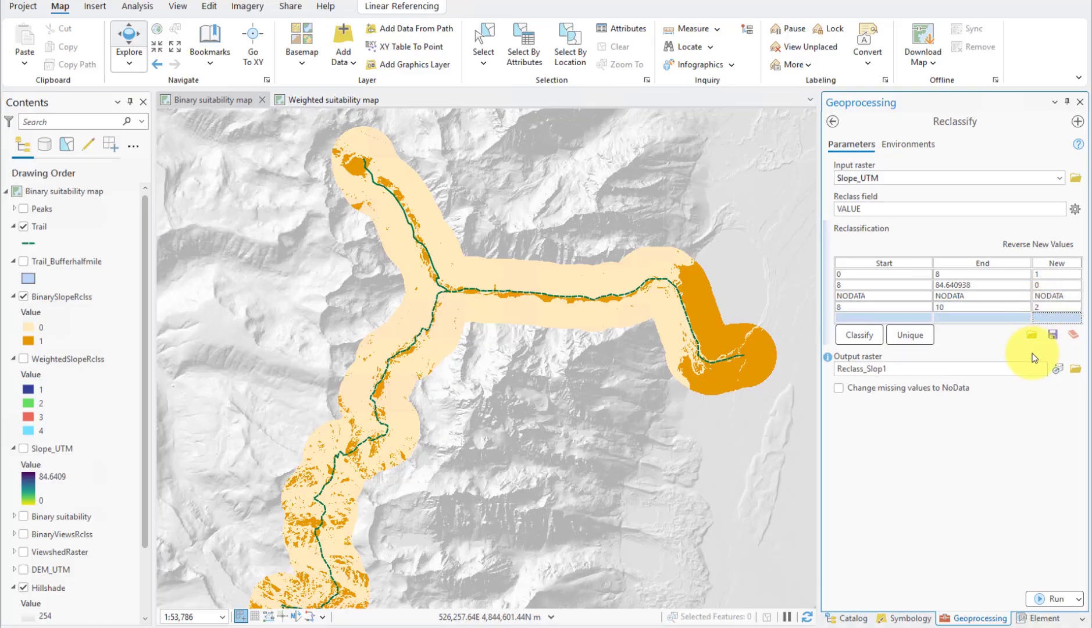
Delete the extra 8 to 10 row from the reclassification table.
left_click(902, 301)
left_click(898, 308)
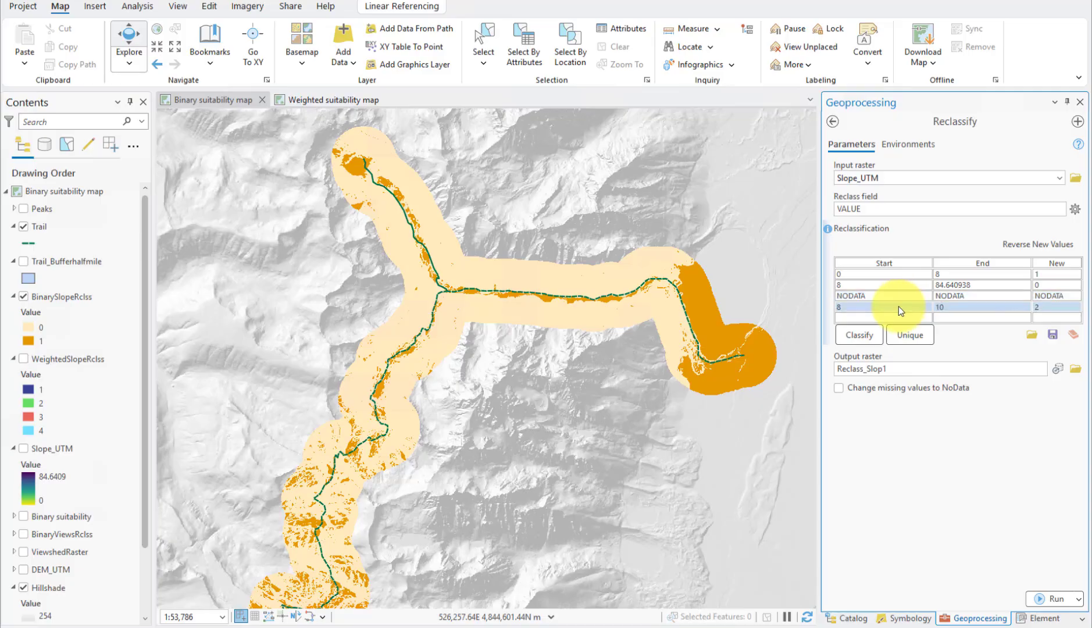
key("Delete")
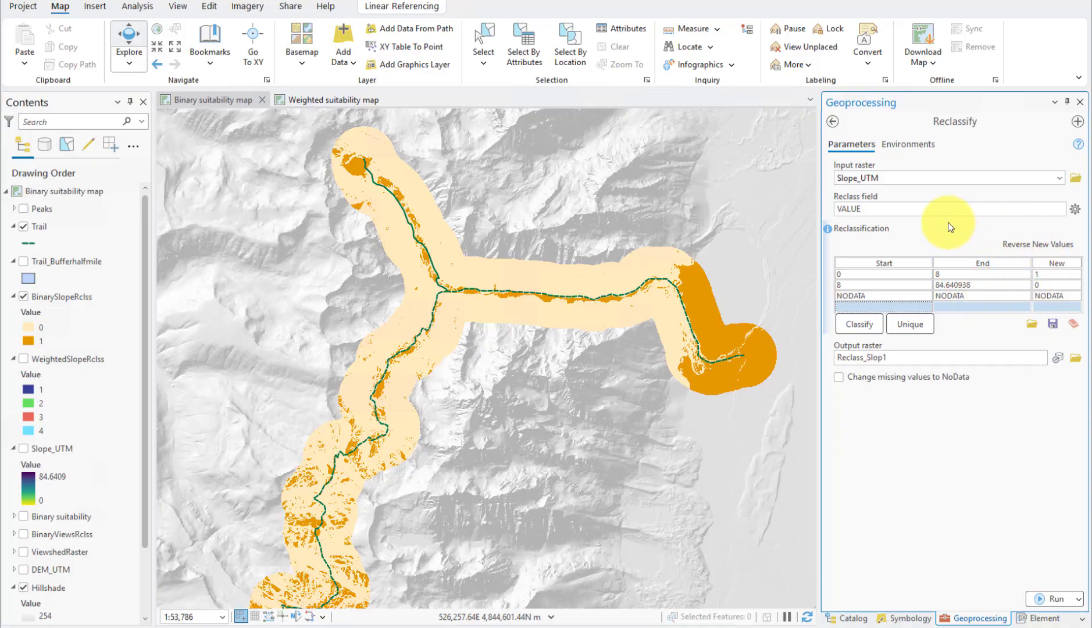
Rename the output raster as Reclass_Slope in the Lab9RasterOverlay geodatabase.
left_click_drag(901, 358, 1046, 357)
left_click(999, 355)
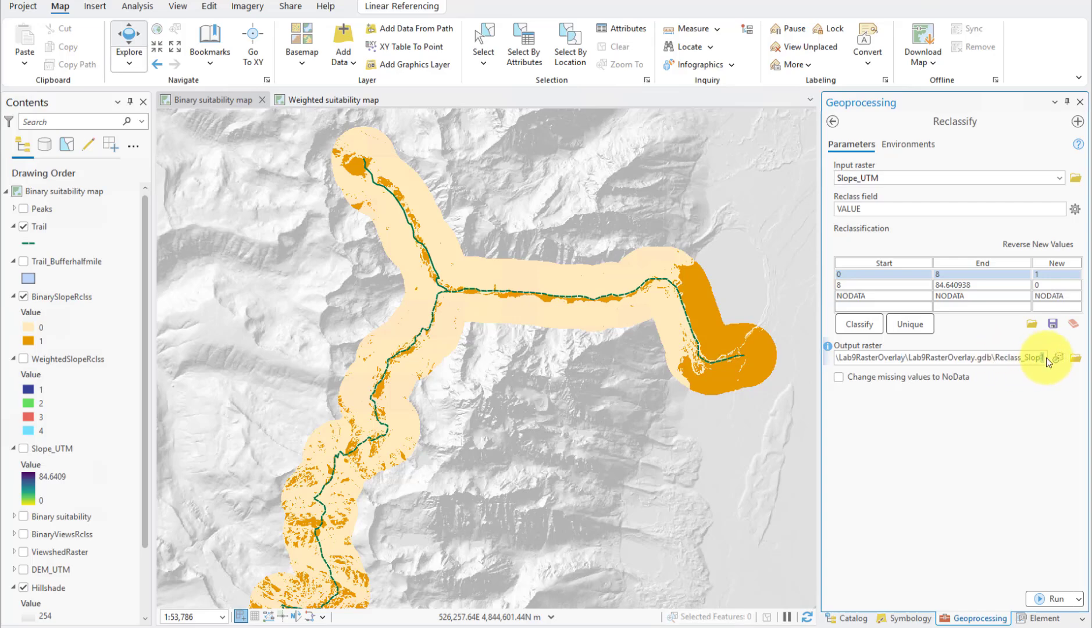
type("e")
left_click(951, 415)
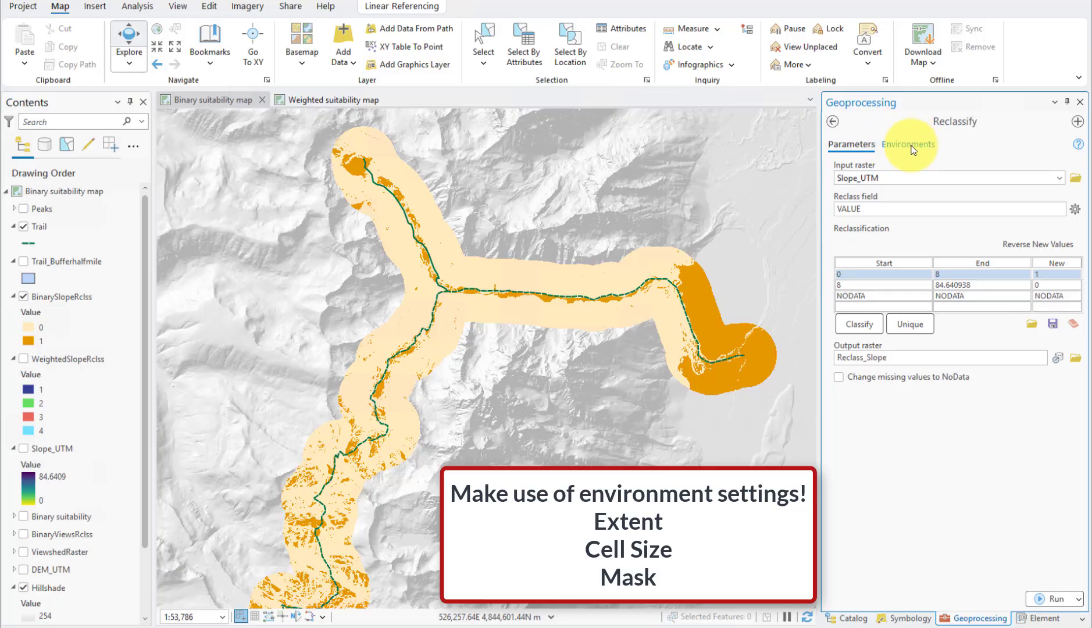
Set the processing extent in the tool's environment settings to match the Hillshade layer.
left_click(910, 145)
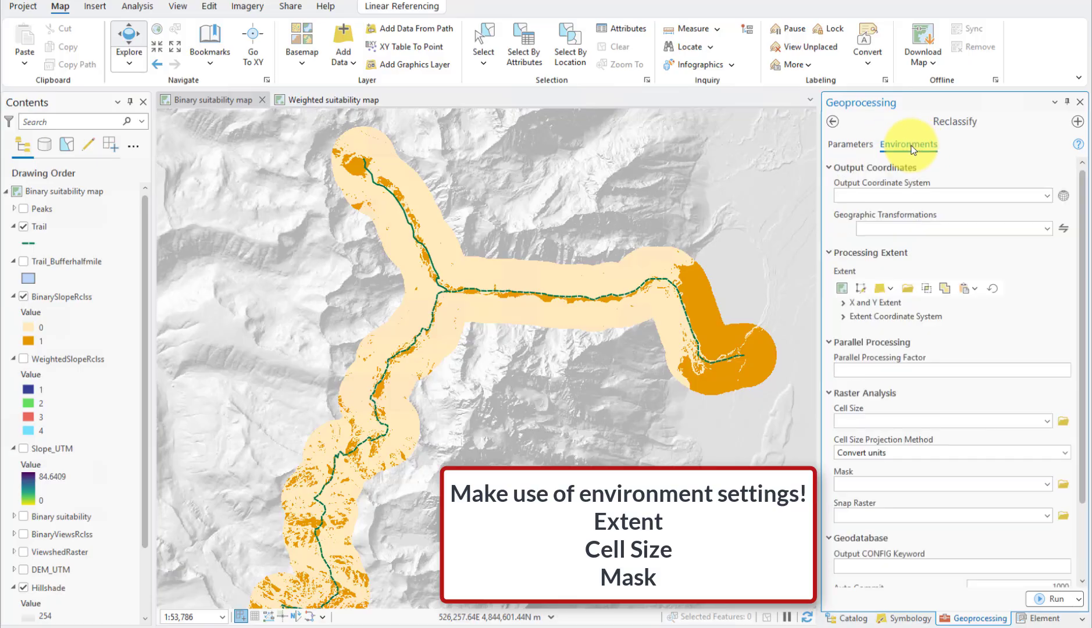
left_click(891, 289)
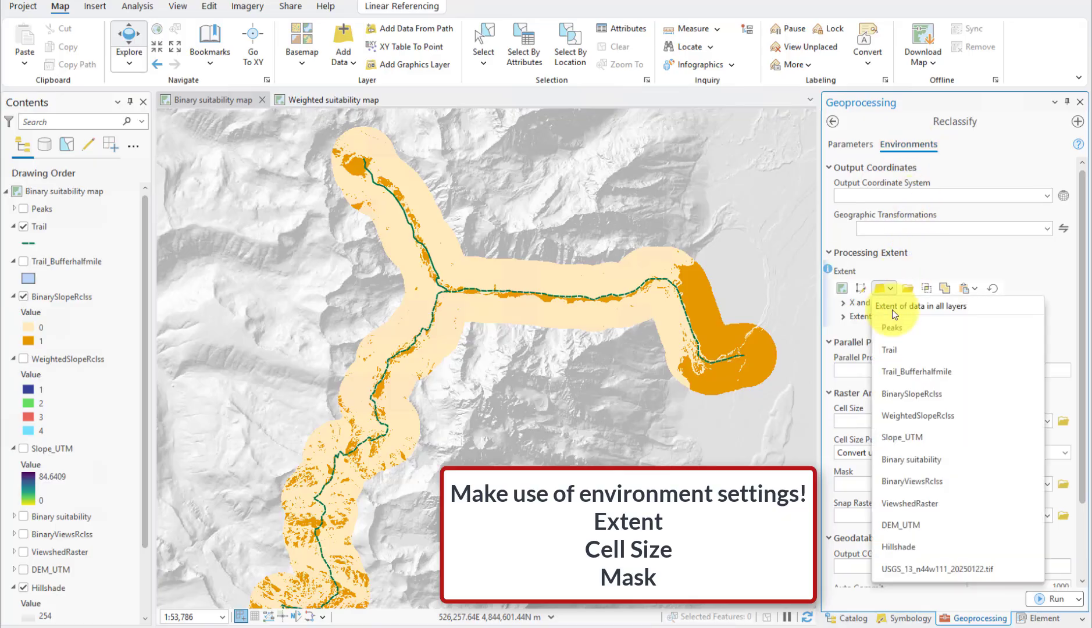
left_click(908, 549)
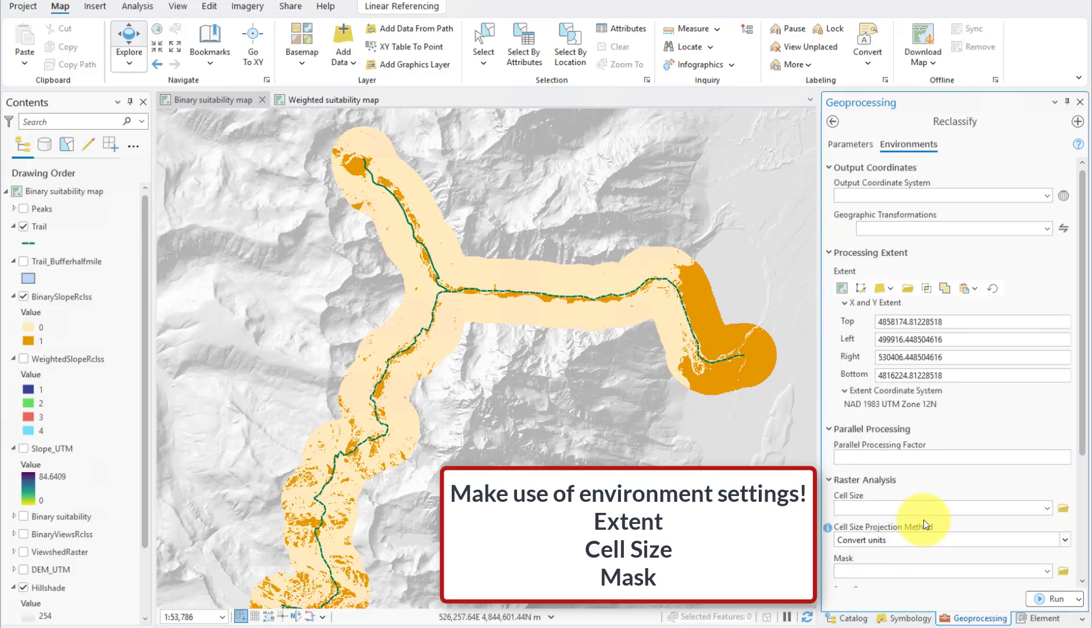
Set the raster analysis cell size in the tool's environment settings to match the Hillshade layer.
scroll(1001, 454, "down", 3)
left_click(1046, 409)
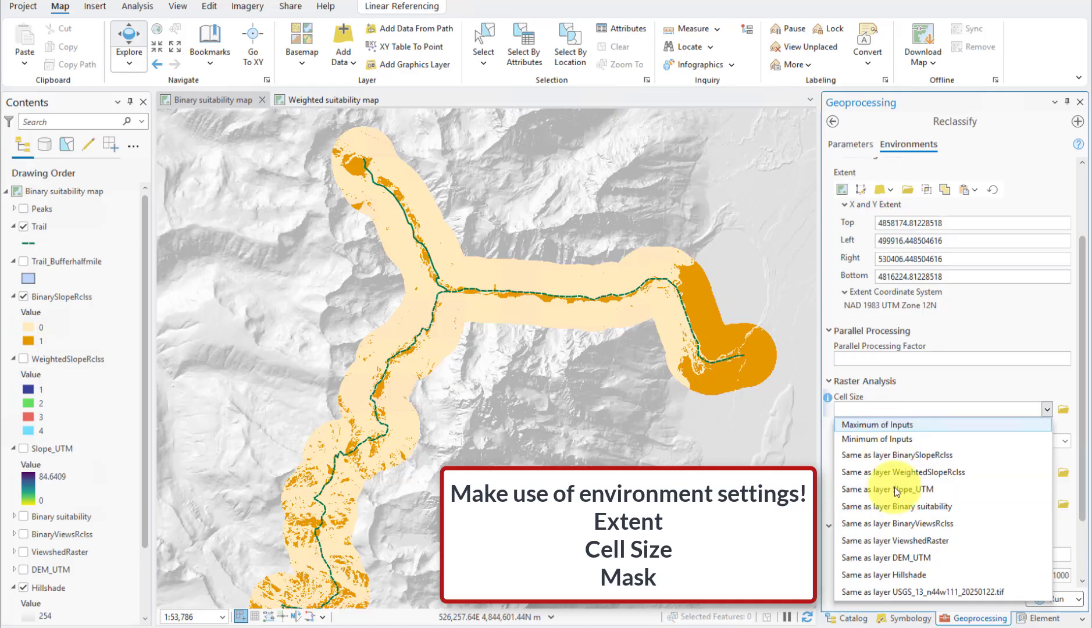
left_click(889, 574)
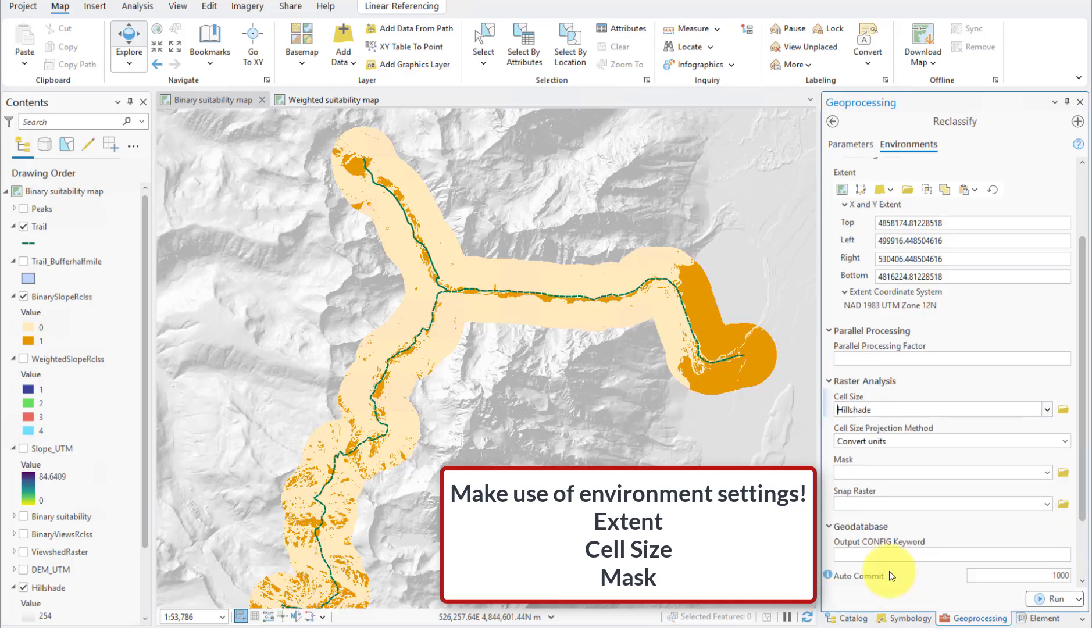
Display the Trail_Bufferhalfmile layer instead of BinarySlopeRclss and set Trail_Bufferhalfmile as the raster analysis mask.
left_click(1046, 473)
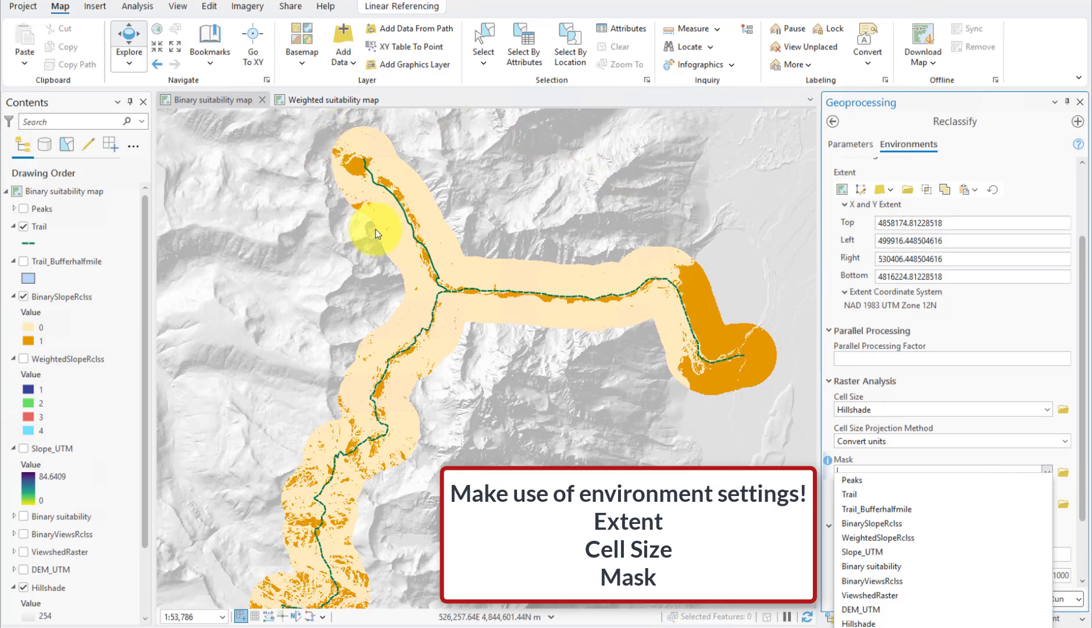
left_click(20, 296)
left_click(22, 262)
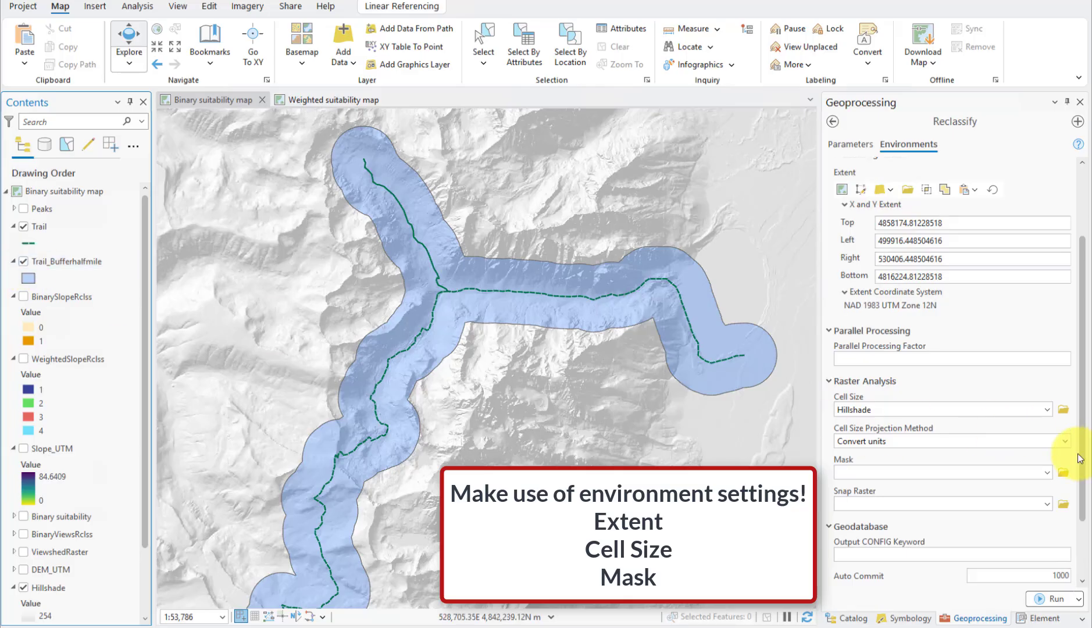
left_click(1045, 473)
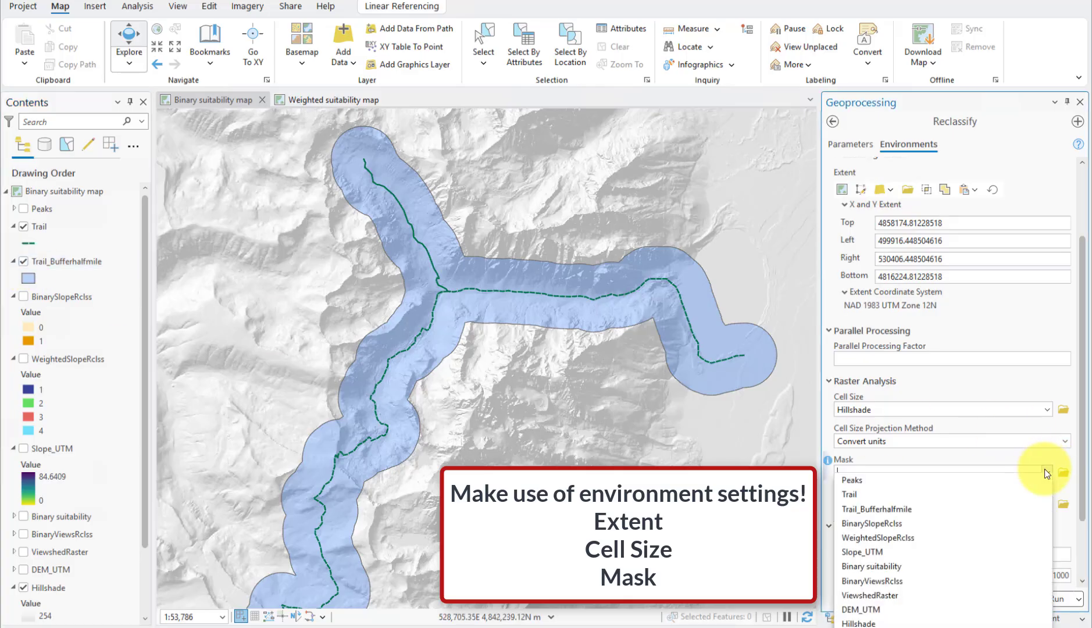
left_click(946, 508)
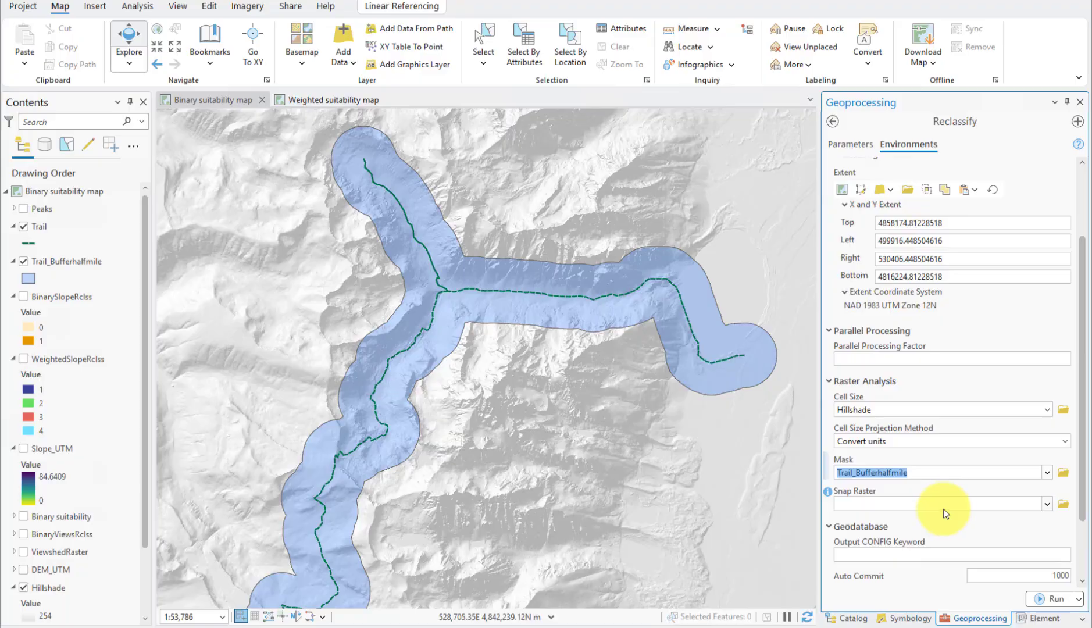
Display BinarySlopeRclss instead of the Trail_Bufferhalfmile layer, and run the Reclassify tool with its current parameters.
left_click(23, 262)
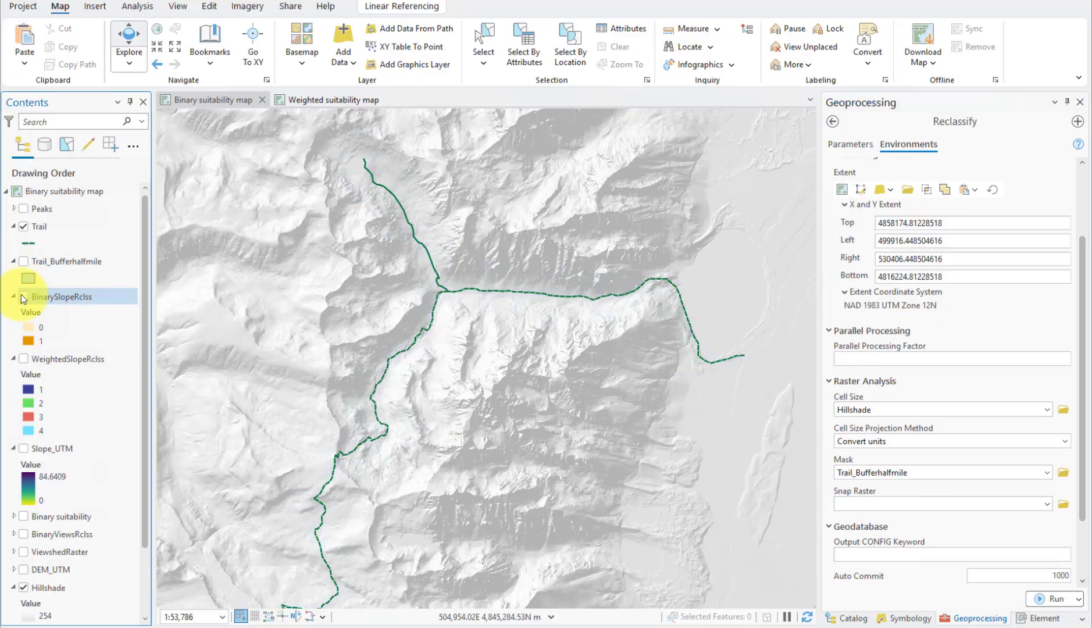
left_click(23, 295)
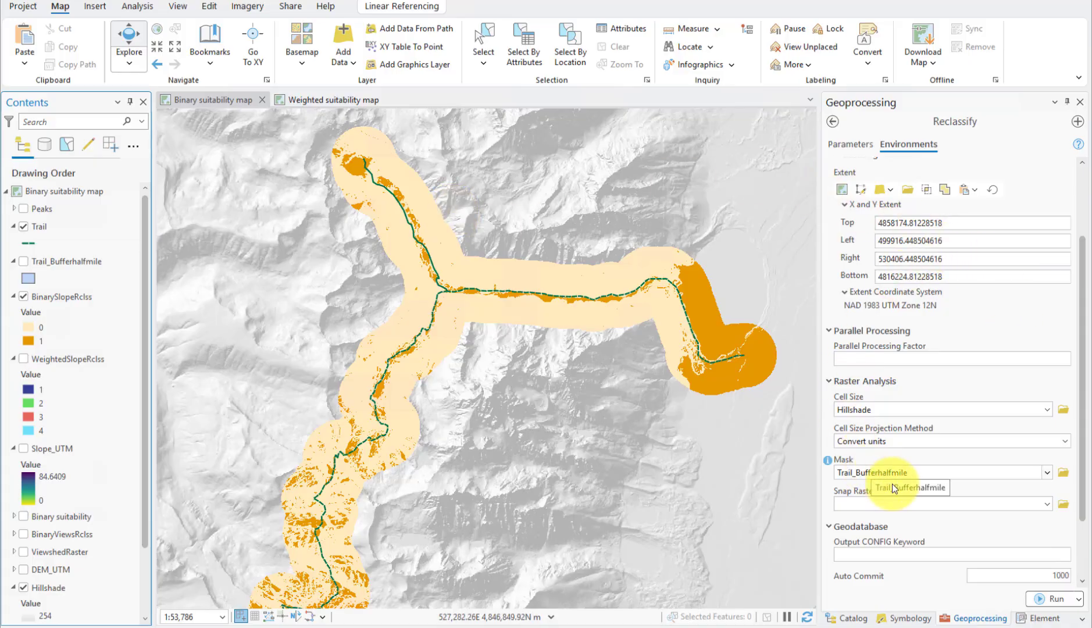
left_click(862, 144)
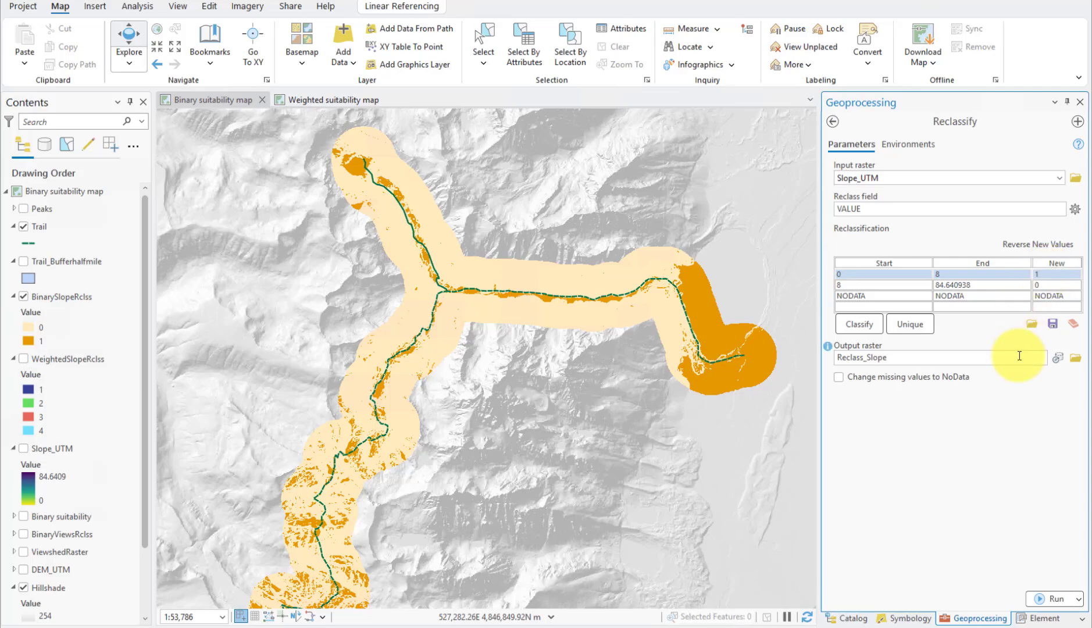
left_click(1044, 600)
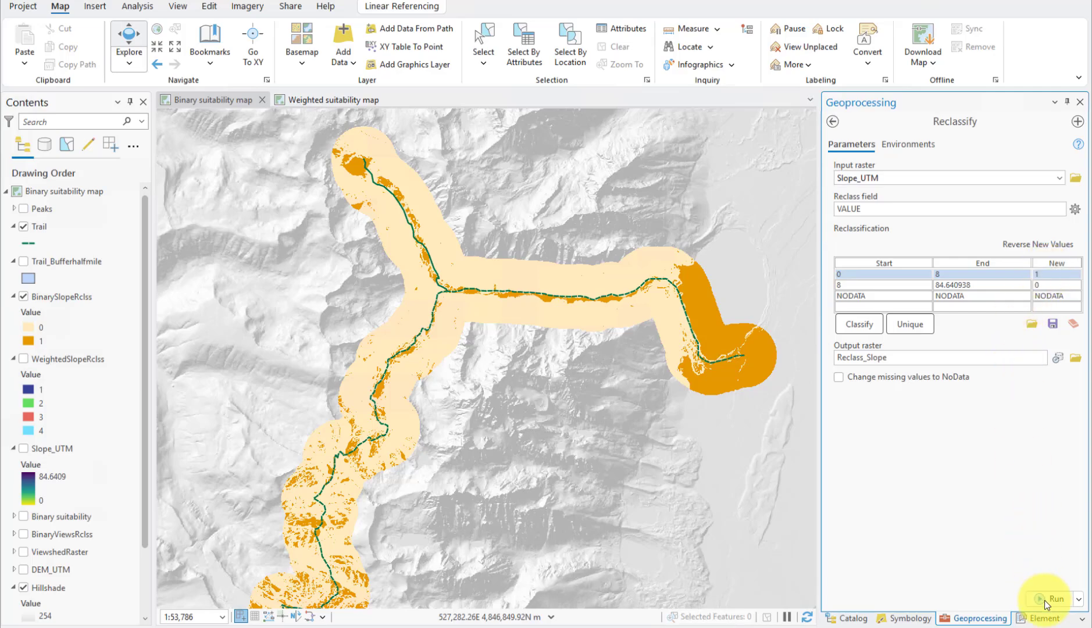